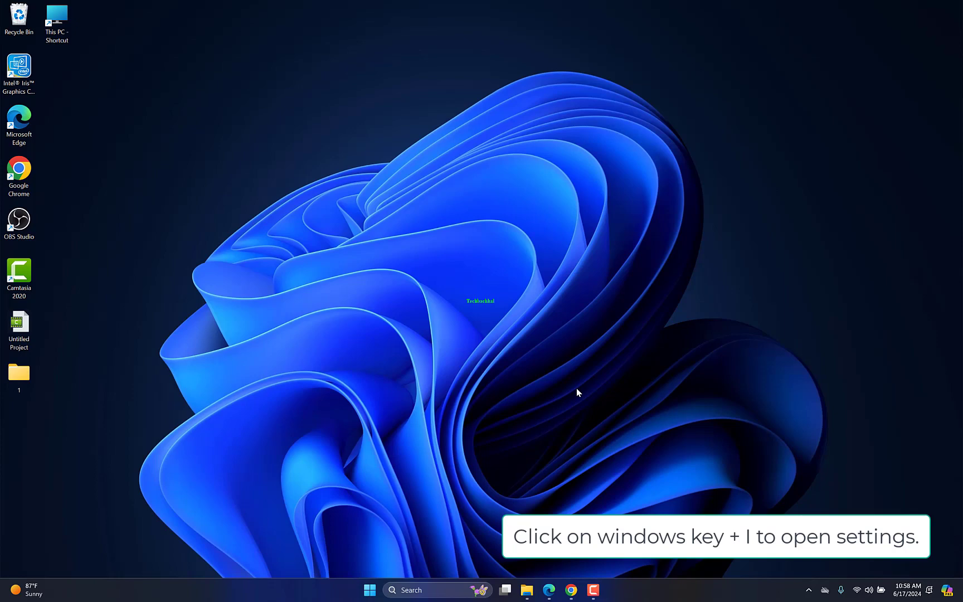
- In Settings, go to System > Recovery and start Reset PC with the Keep my files option
key("super+i")
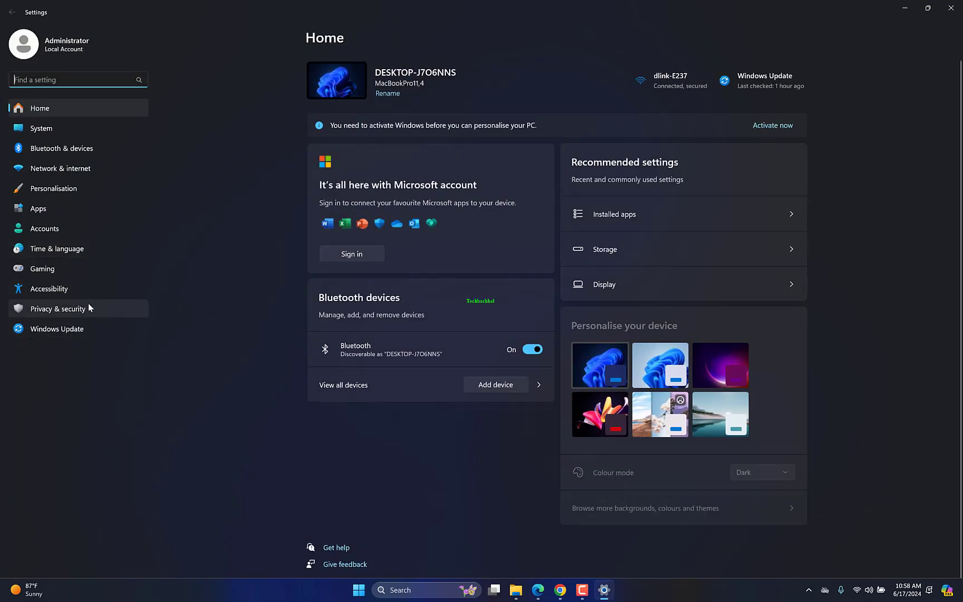
left_click(80, 129)
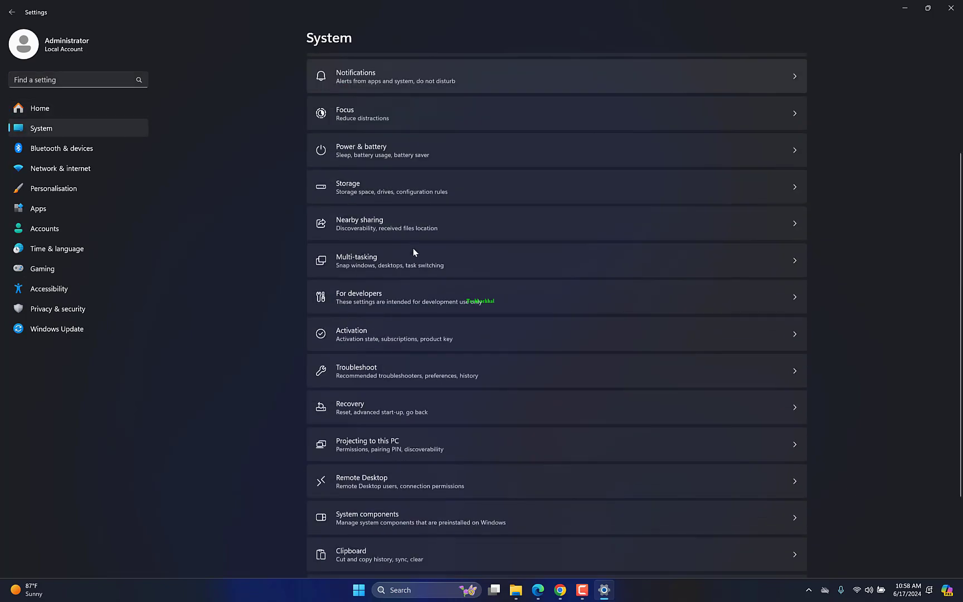
scroll(413, 249, "down", 3)
left_click(403, 314)
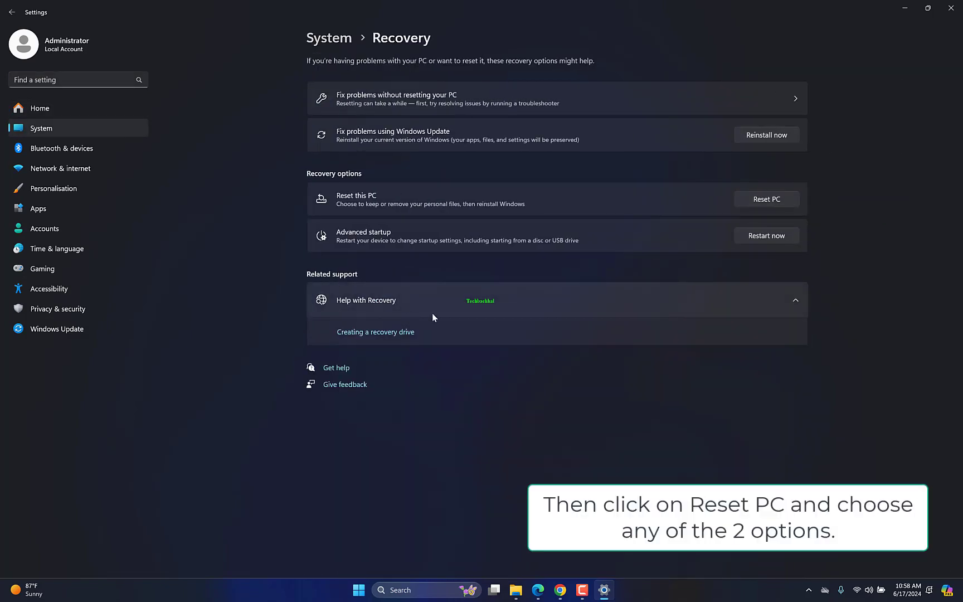
left_click(749, 199)
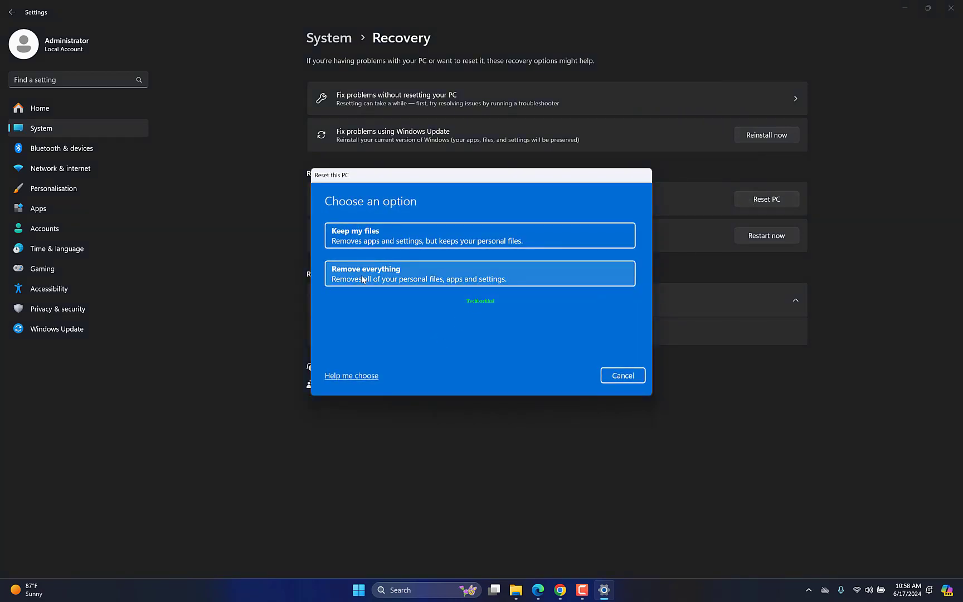
left_click(370, 235)
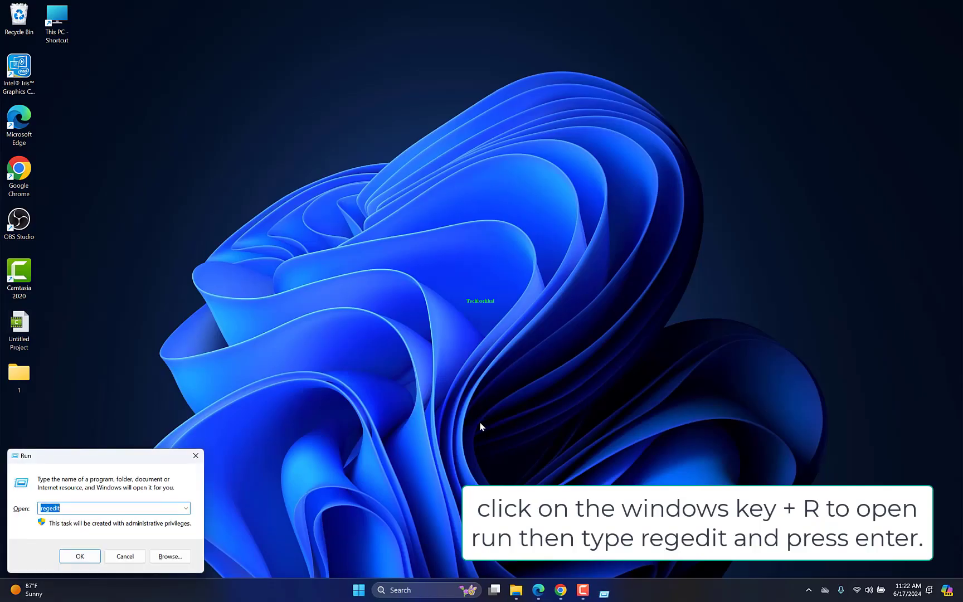
- Launch regedit and navigate to the Policies\System key by pasting its path
type("REGEDIT")
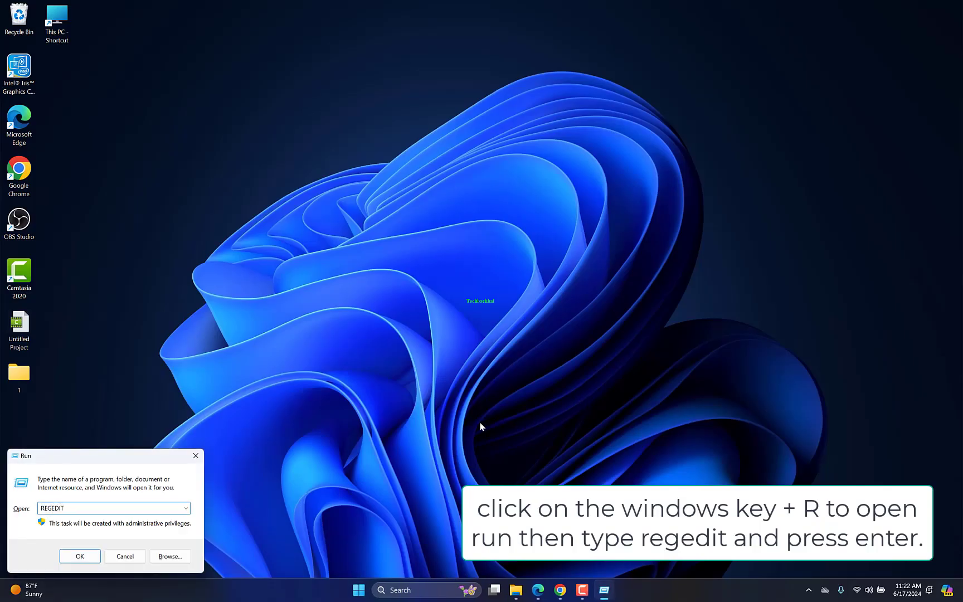
key("Return")
left_click_drag(306, 155, 220, 161)
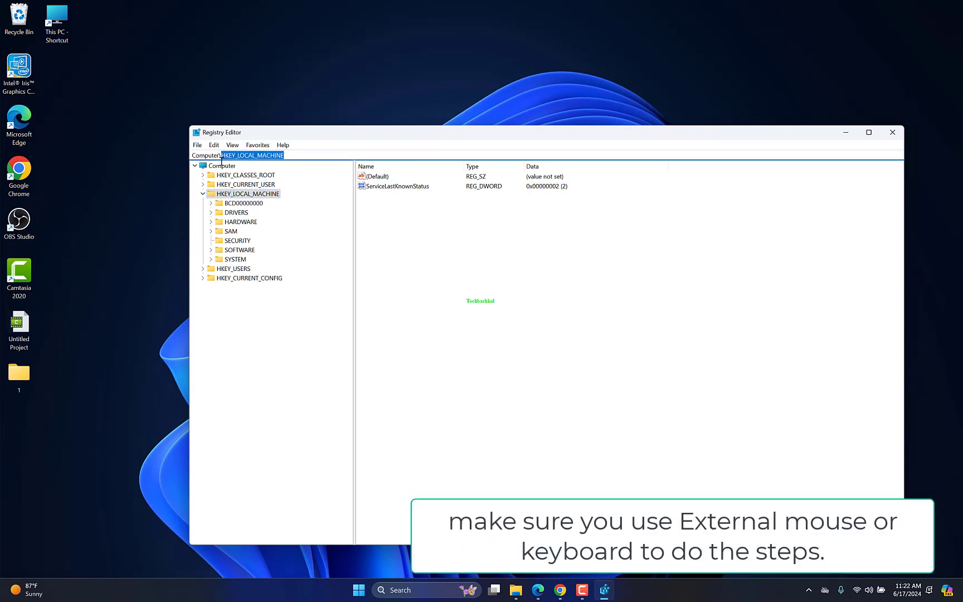
key("ctrl+v")
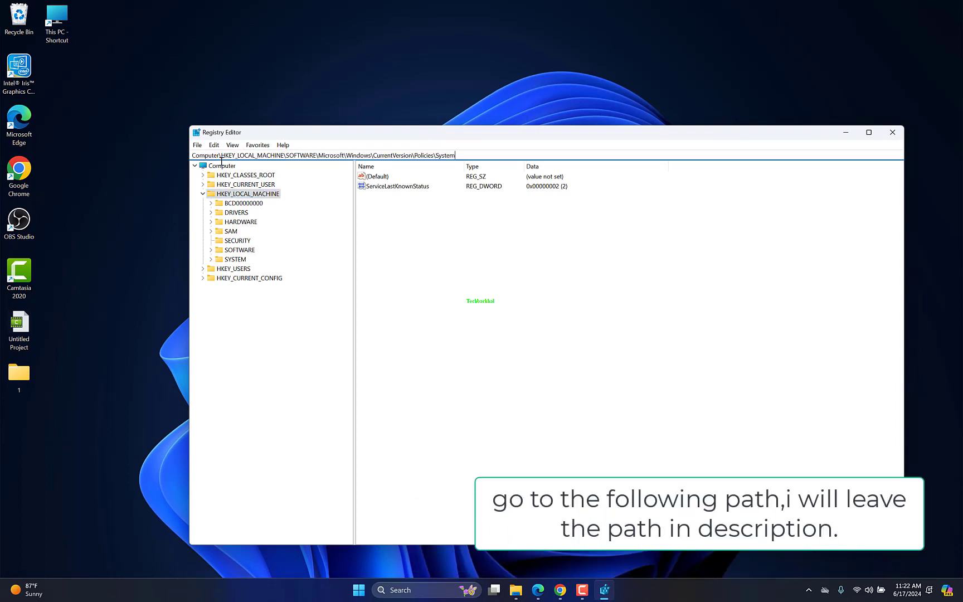
key("Return")
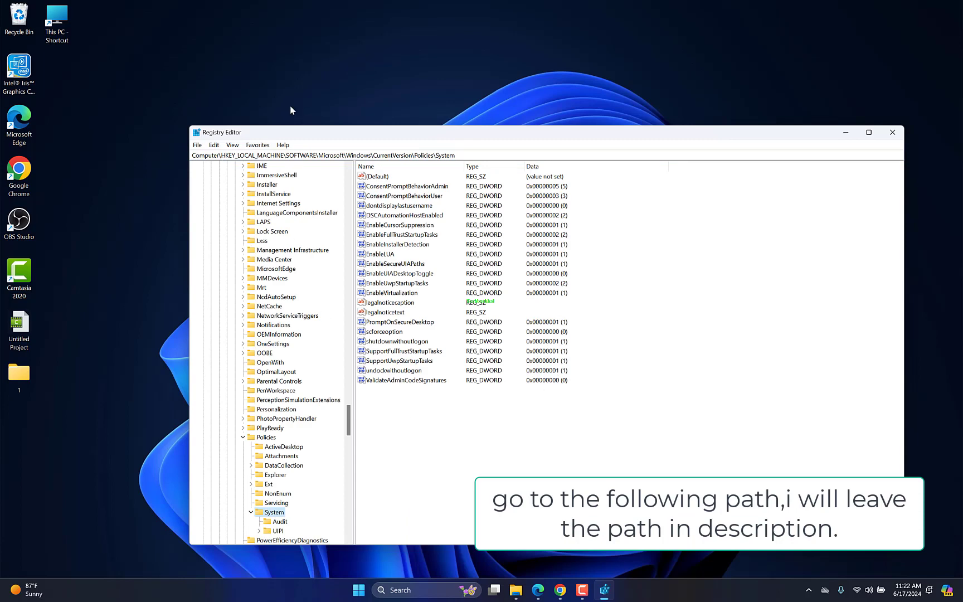
- Change EnableCursorSuppression's value data to 0, then bring up the Start menu power options
right_click(401, 226)
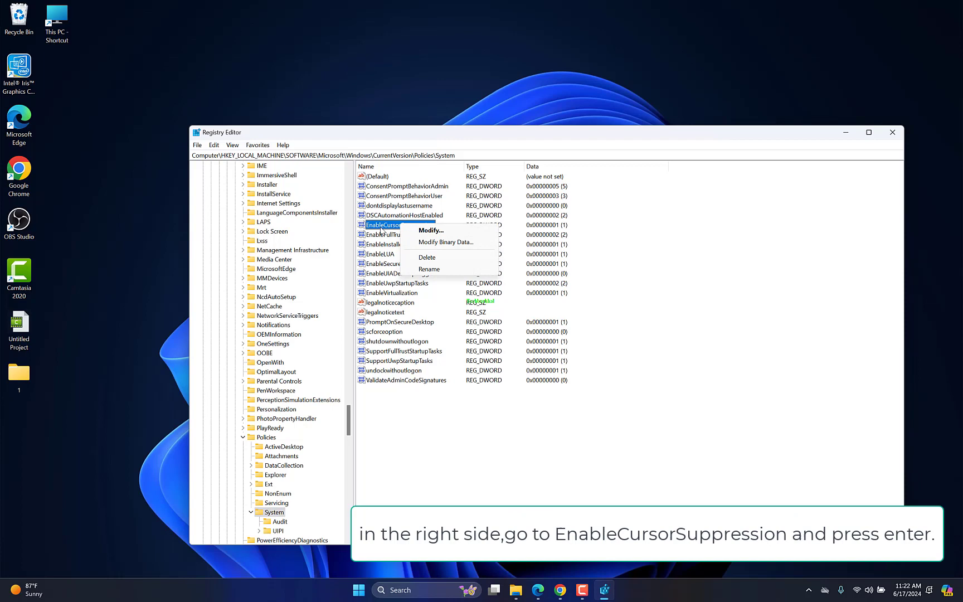
left_click(382, 228)
right_click(384, 225)
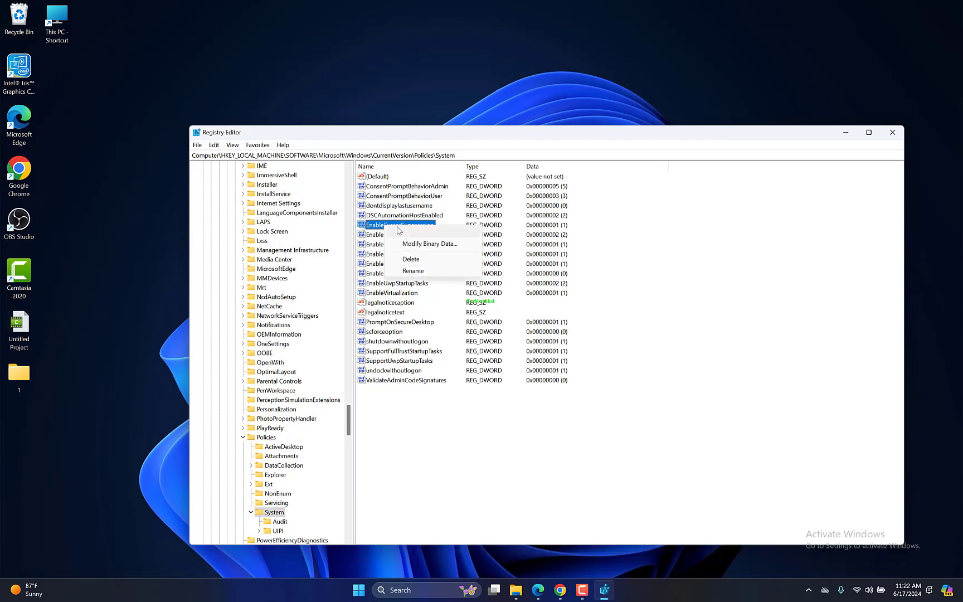
left_click(417, 231)
left_click_drag(309, 180, 213, 223)
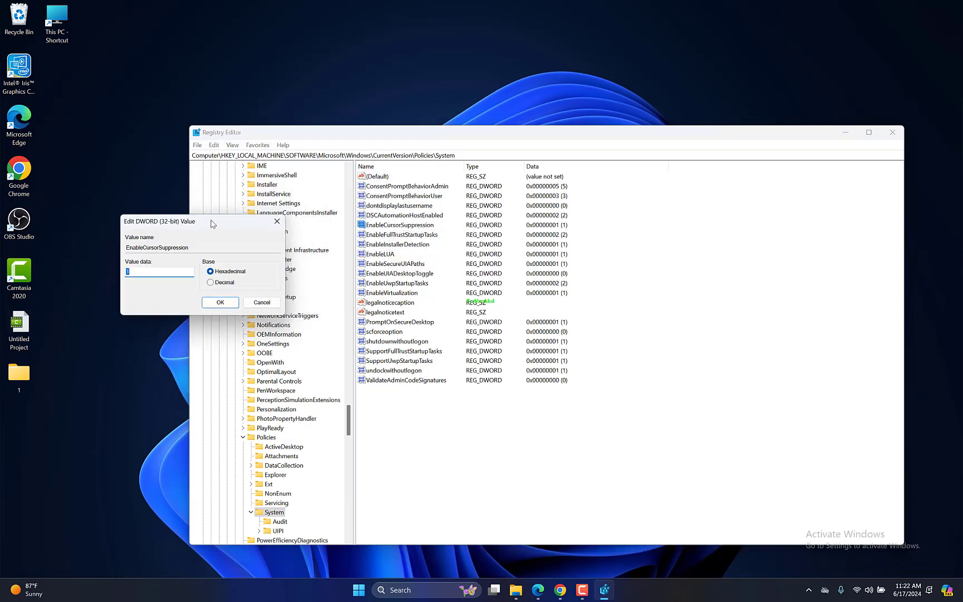
left_click(129, 273)
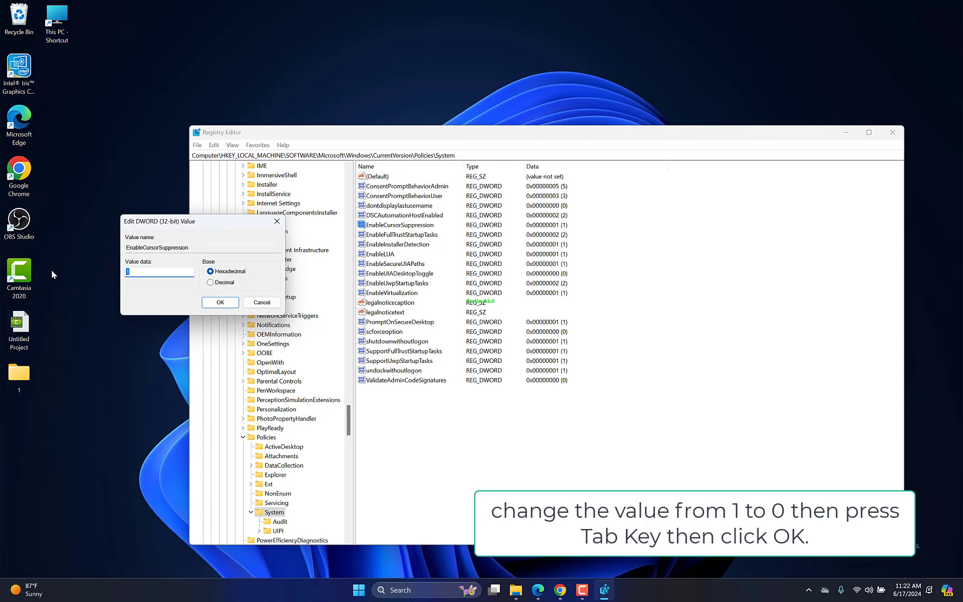
type("0")
left_click(220, 303)
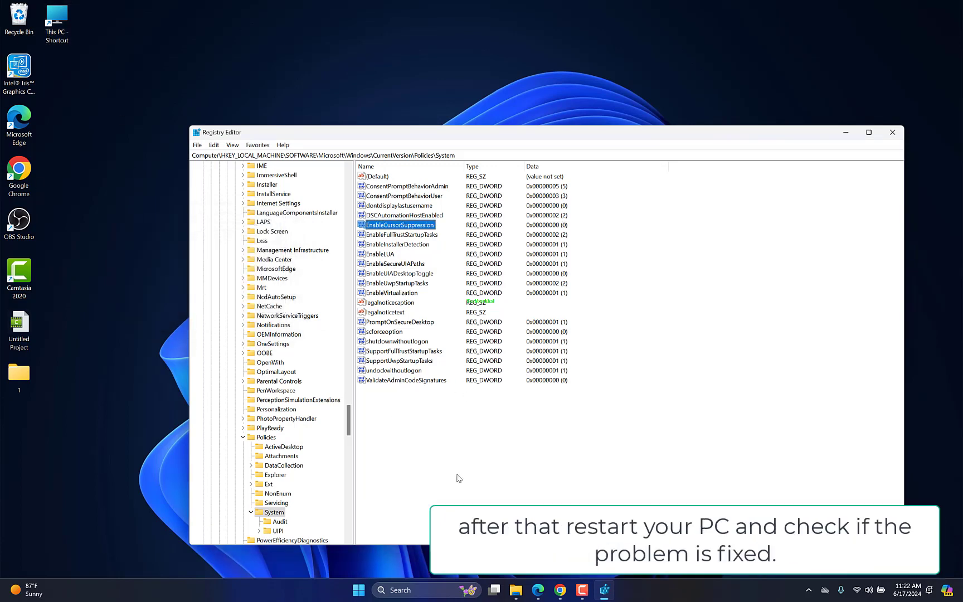
left_click(359, 590)
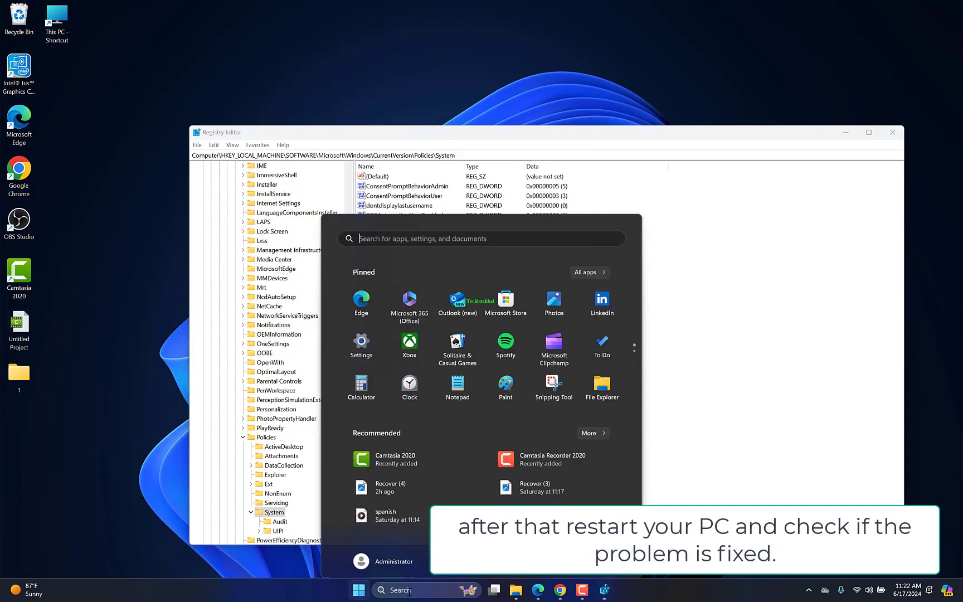
left_click(608, 557)
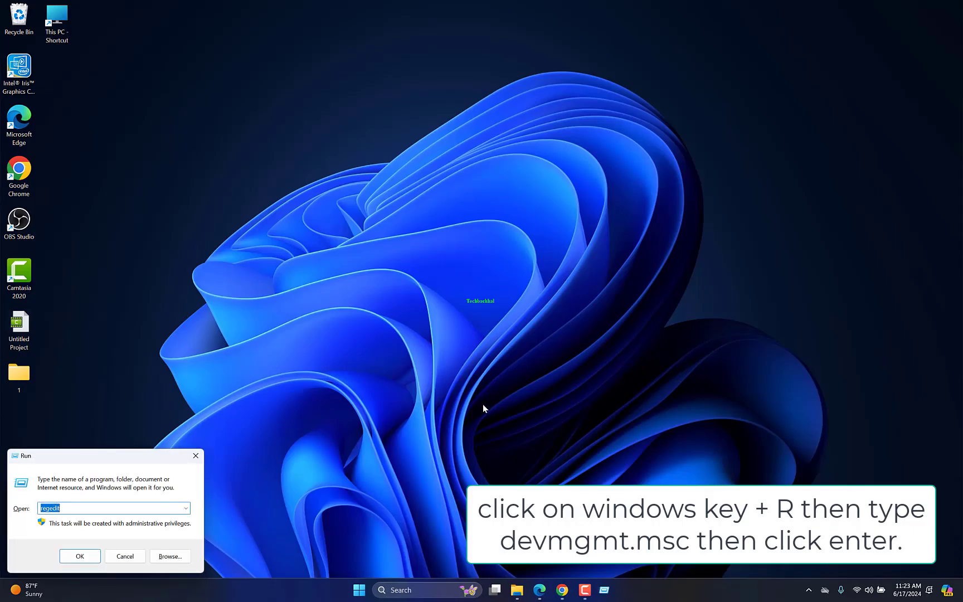
- Launch Device Manager with devmgmt.msc and select the first HID-compliant mouse under Mice and other pointing devices
type("devmgmt.m")
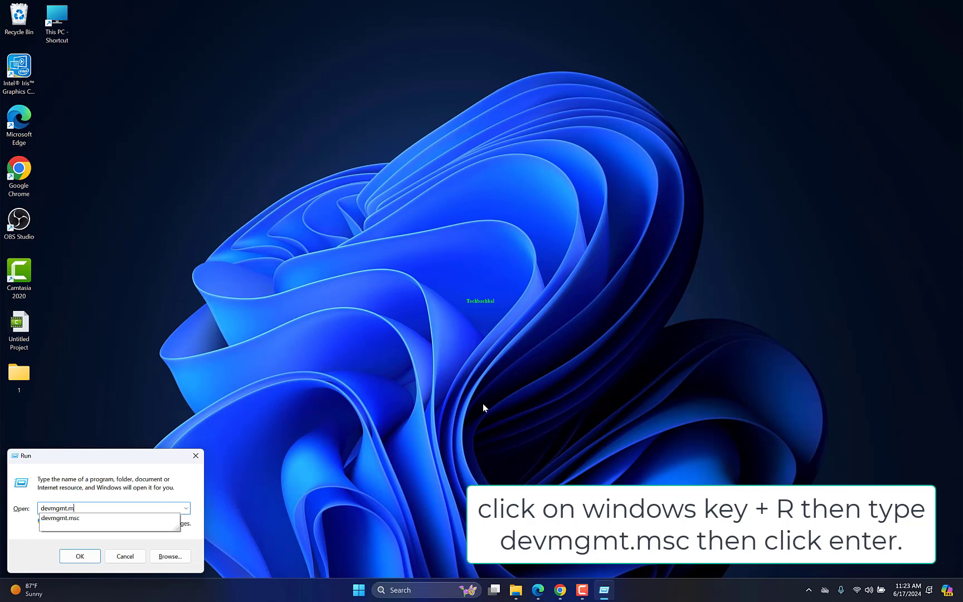
type("sc")
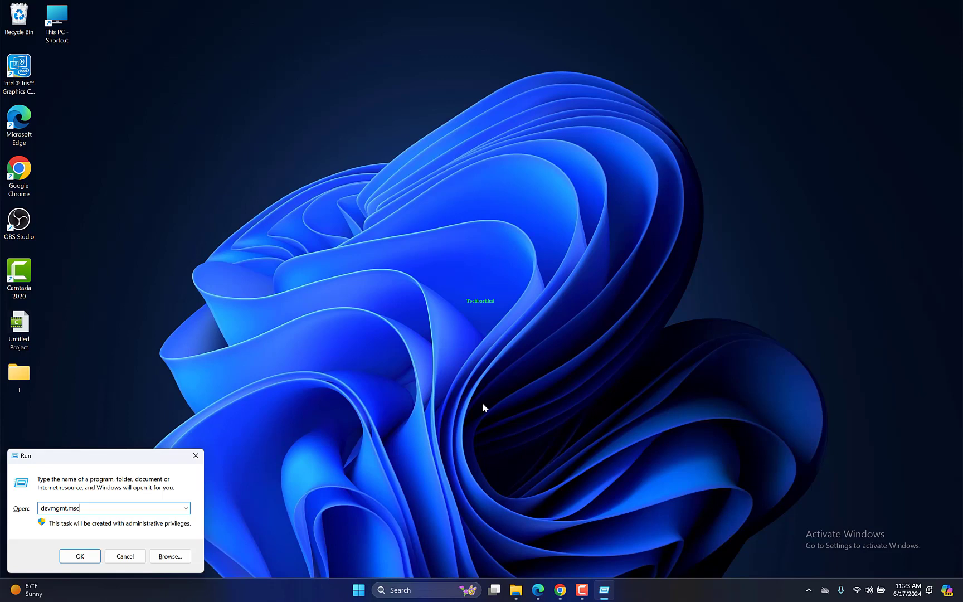
key("Return")
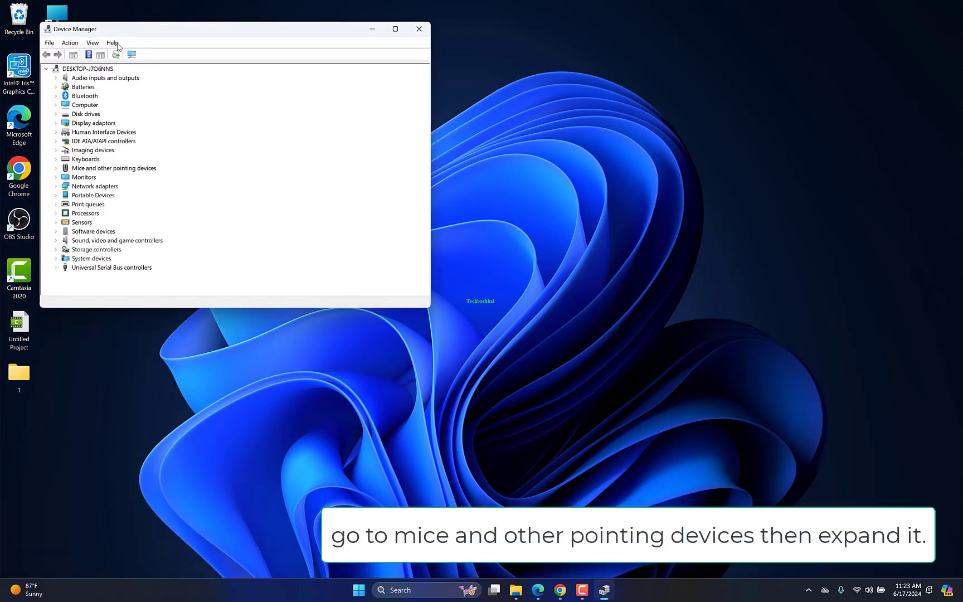
left_click(57, 168)
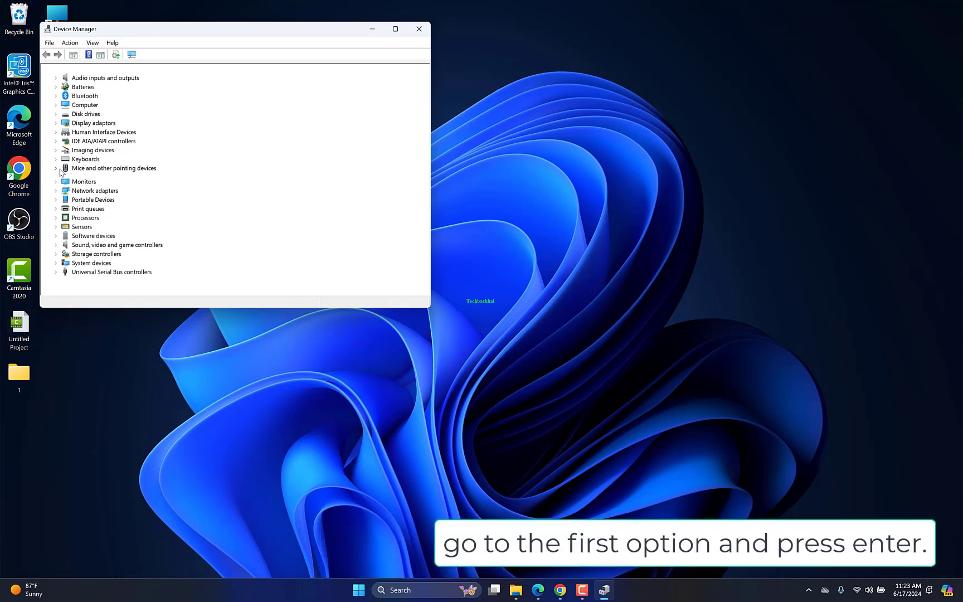
left_click(114, 168)
left_click(111, 177)
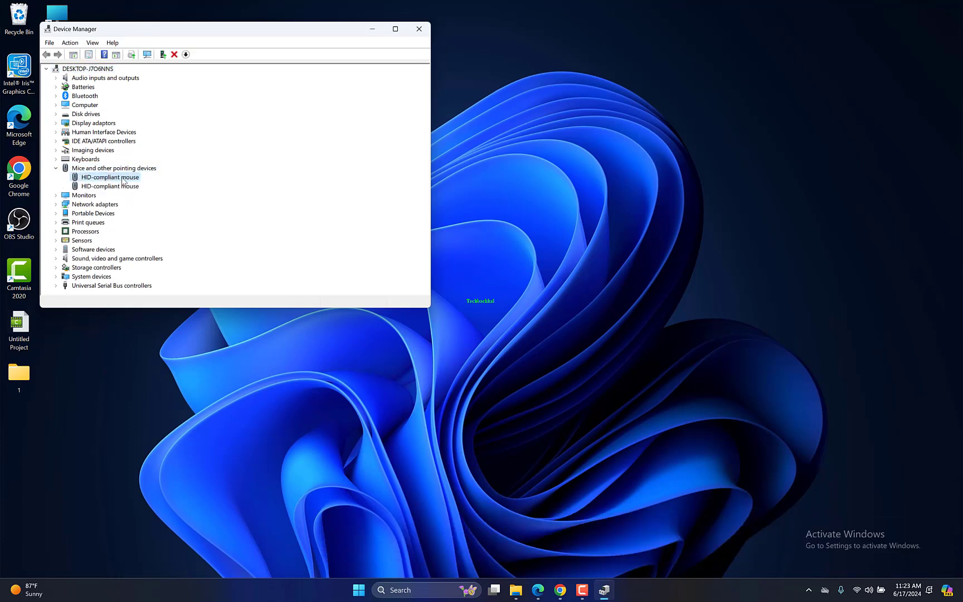
- Update the HID-compliant mouse's driver from its Properties, searching automatically for drivers
right_click(122, 178)
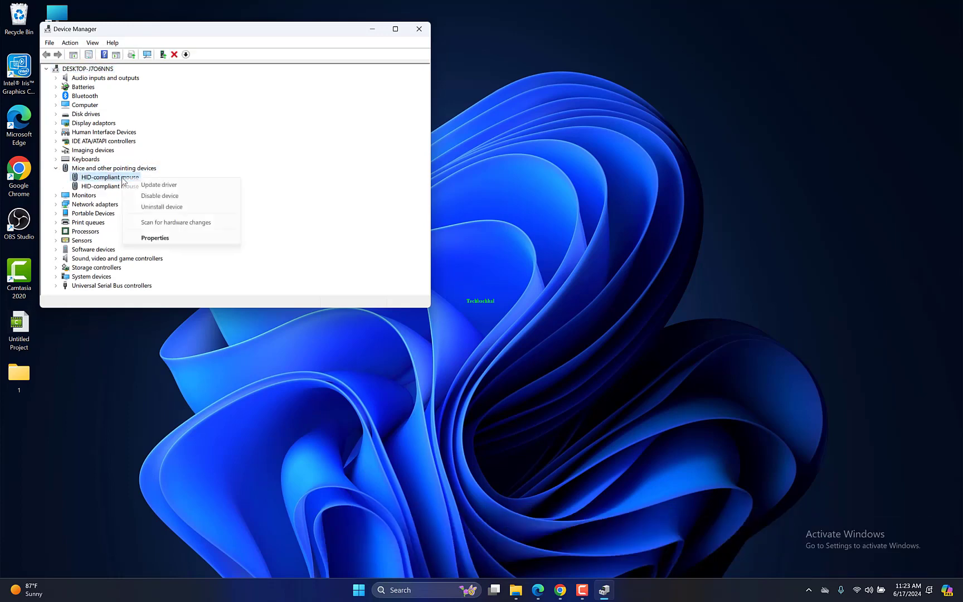
left_click(155, 238)
left_click(174, 76)
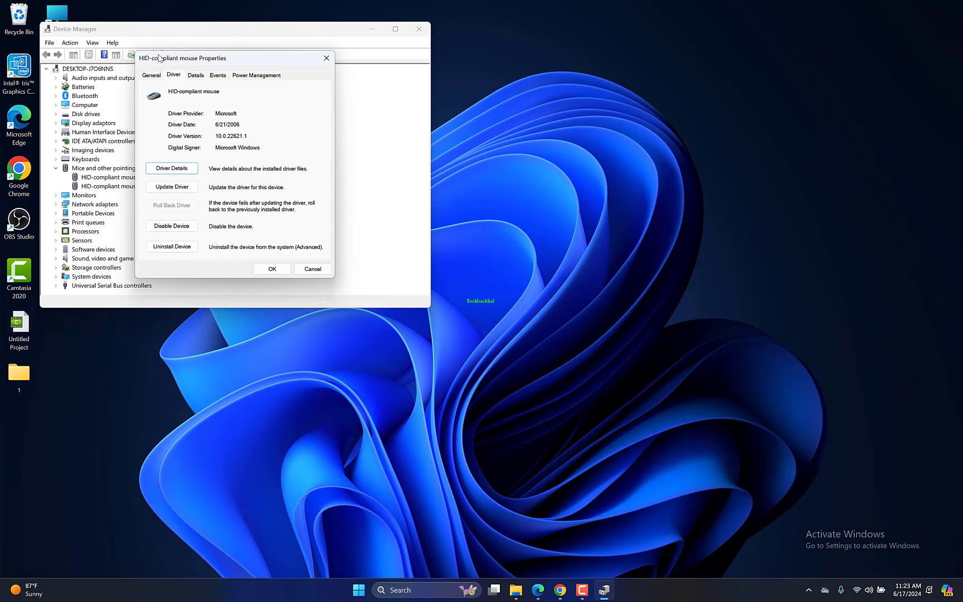
left_click(172, 188)
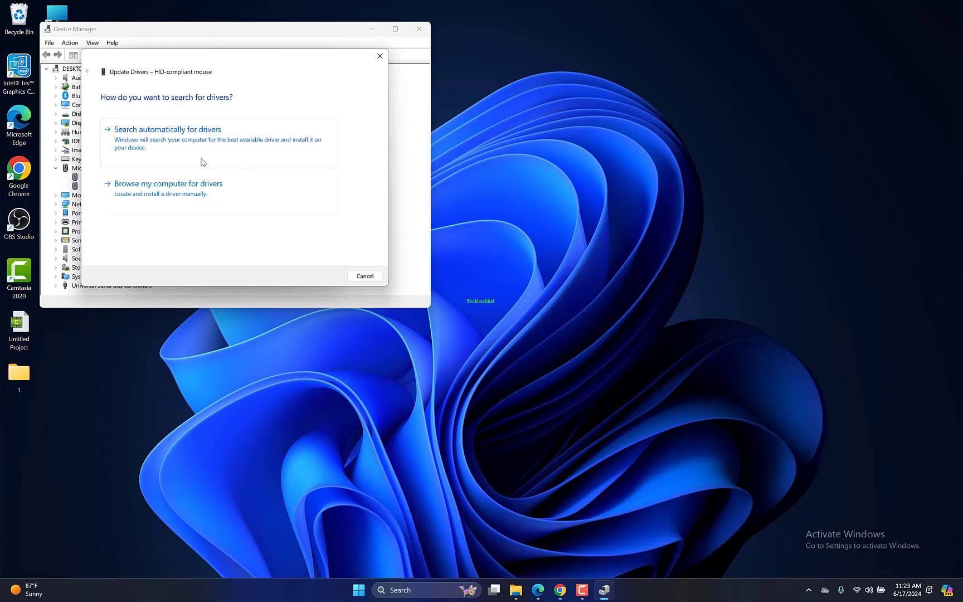
left_click(186, 143)
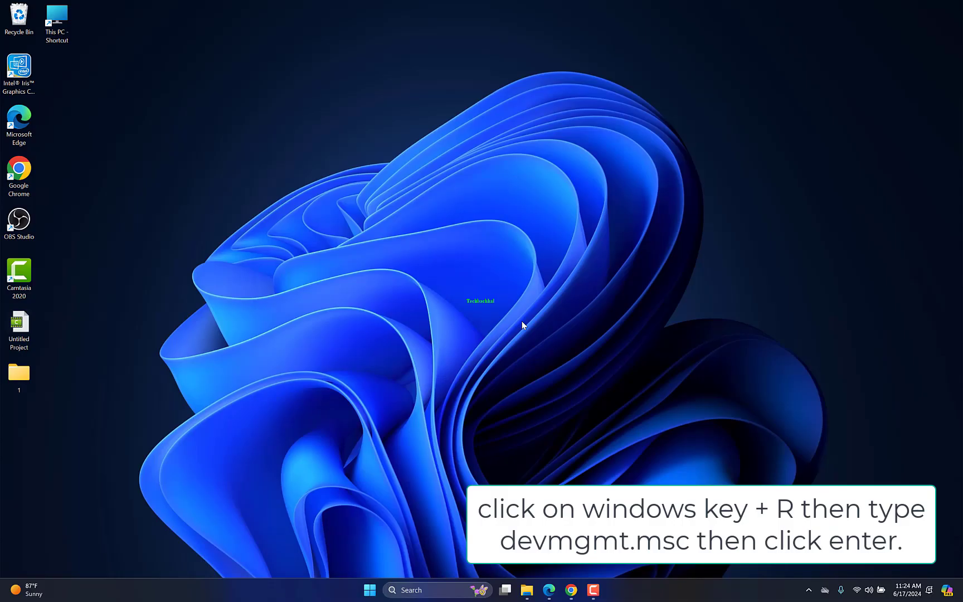
- Uninstall the first HID-compliant mouse in Device Manager, then scan for hardware changes
key("super+r")
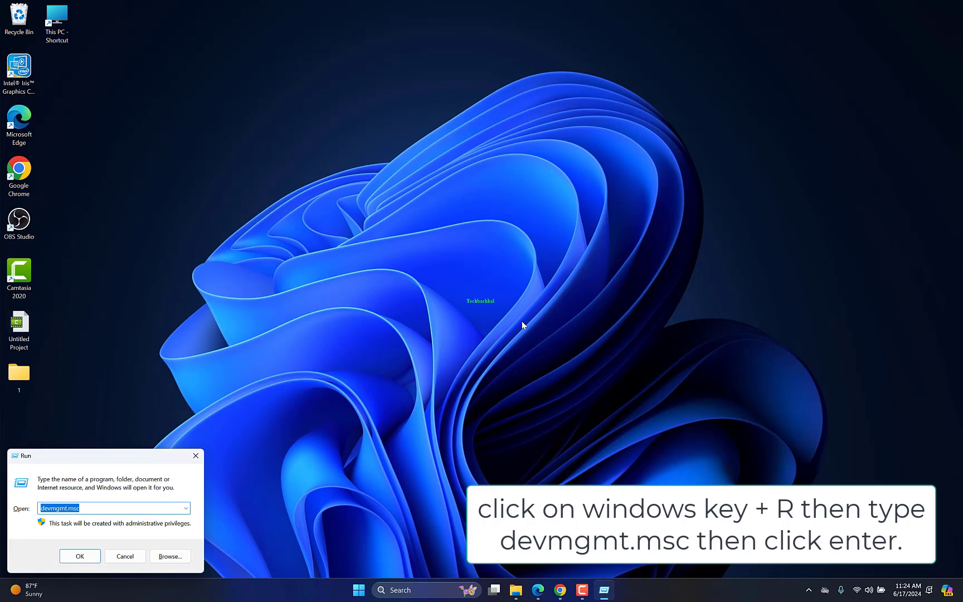
key("Return")
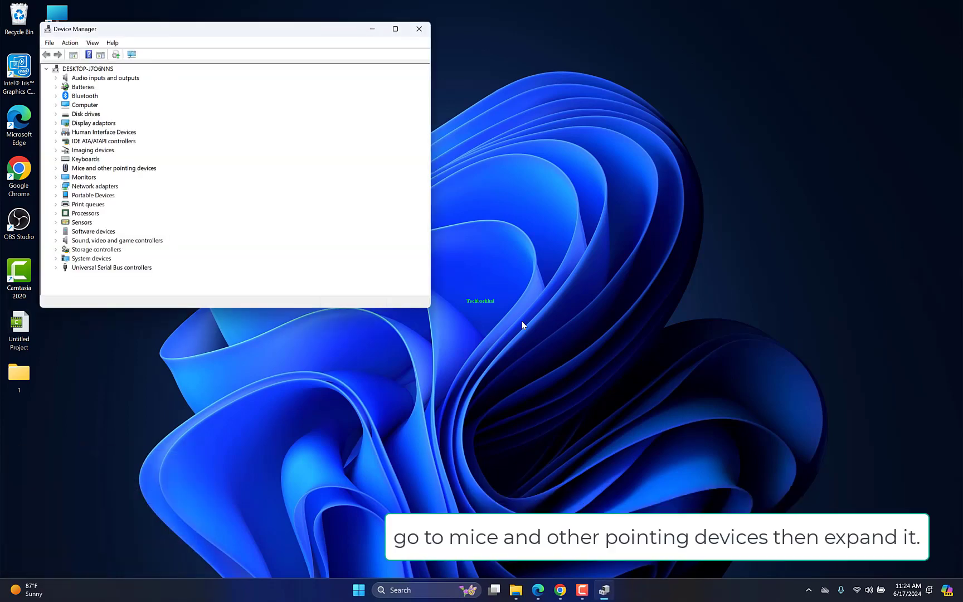
left_click(56, 168)
right_click(104, 176)
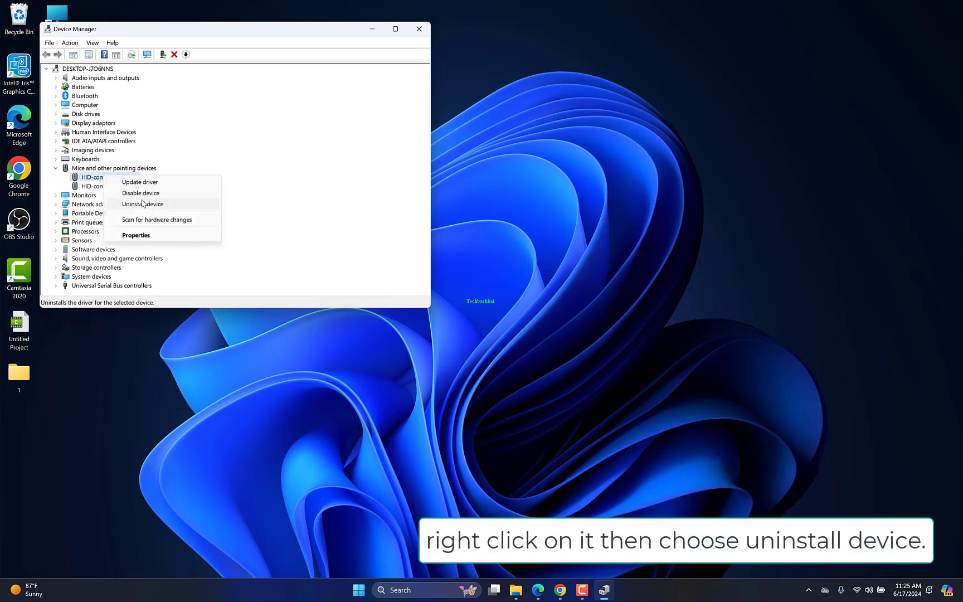
left_click(146, 206)
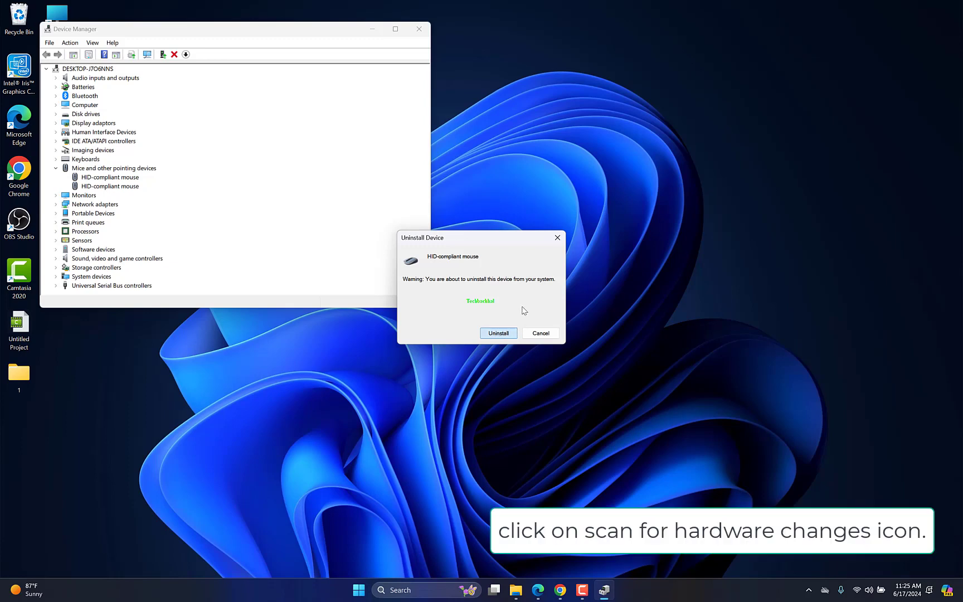
left_click(535, 333)
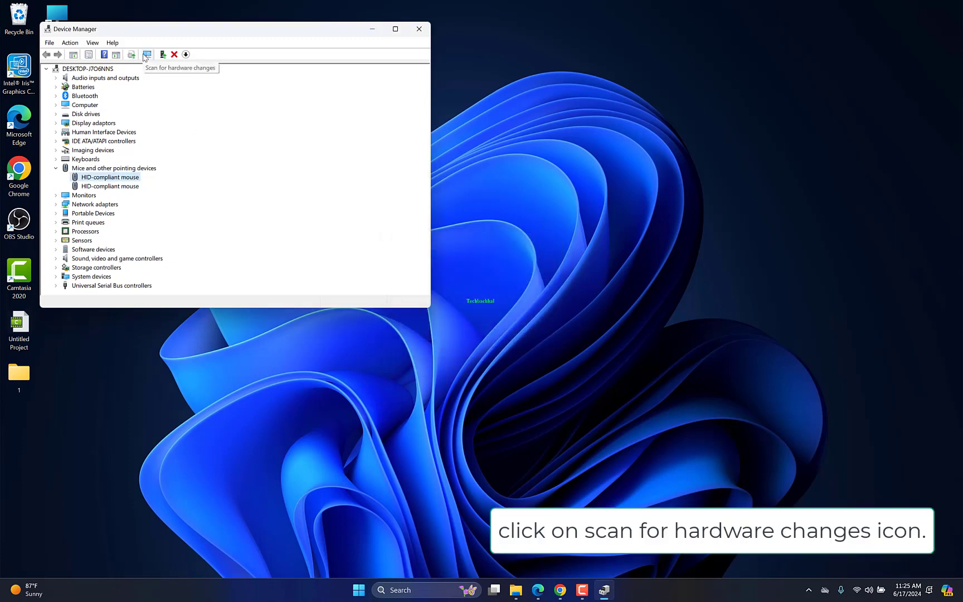
left_click(146, 55)
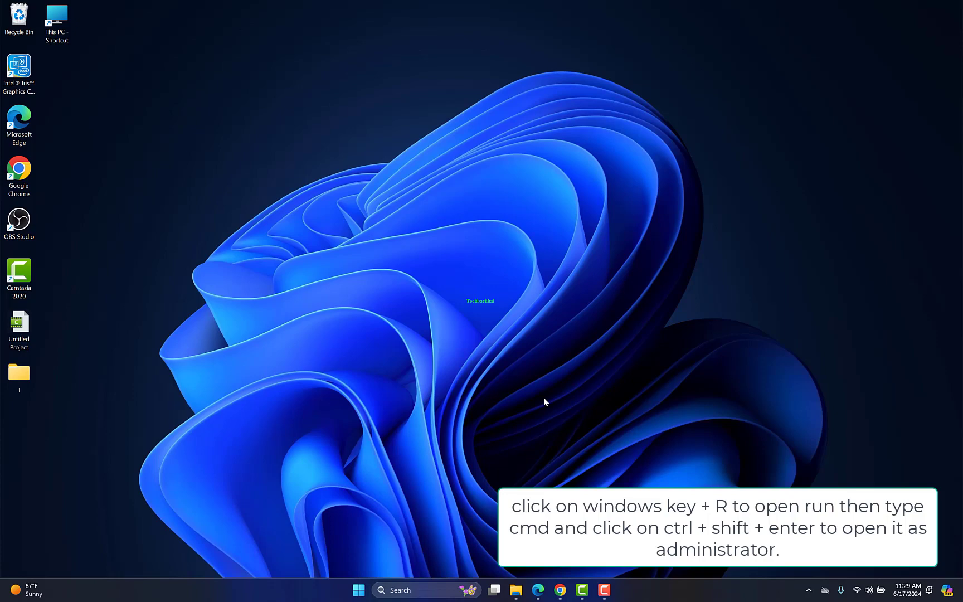
- Launch cmd as administrator with Ctrl+Shift+Enter and begin typing the sfc command
key("super")
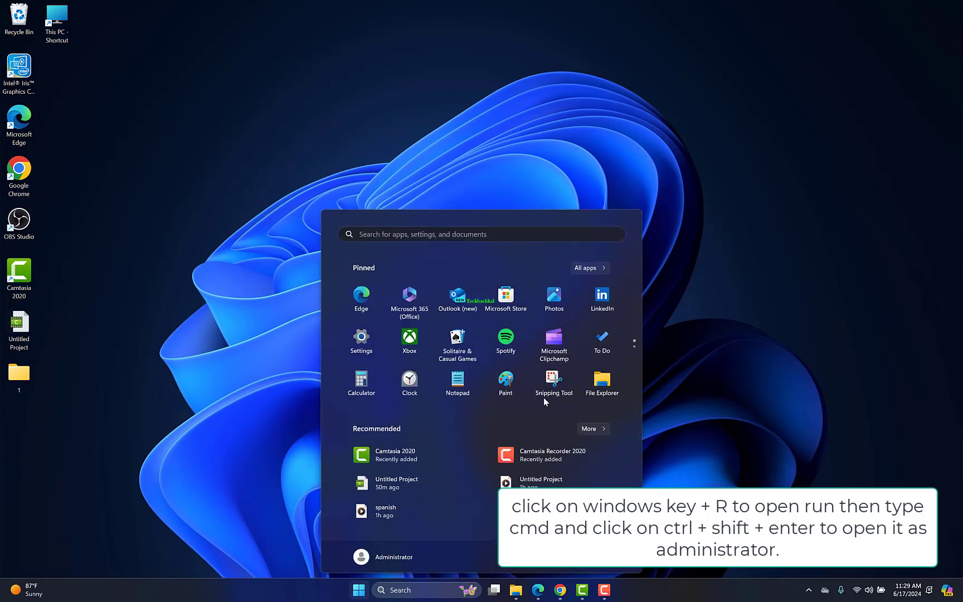
key("super+r")
type("cmd")
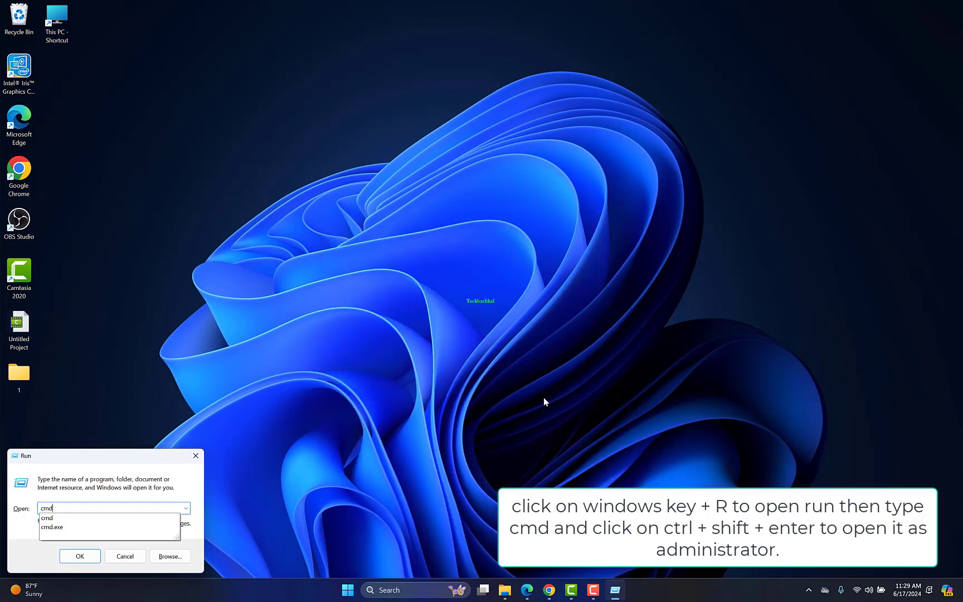
key("ctrl+shift+Return")
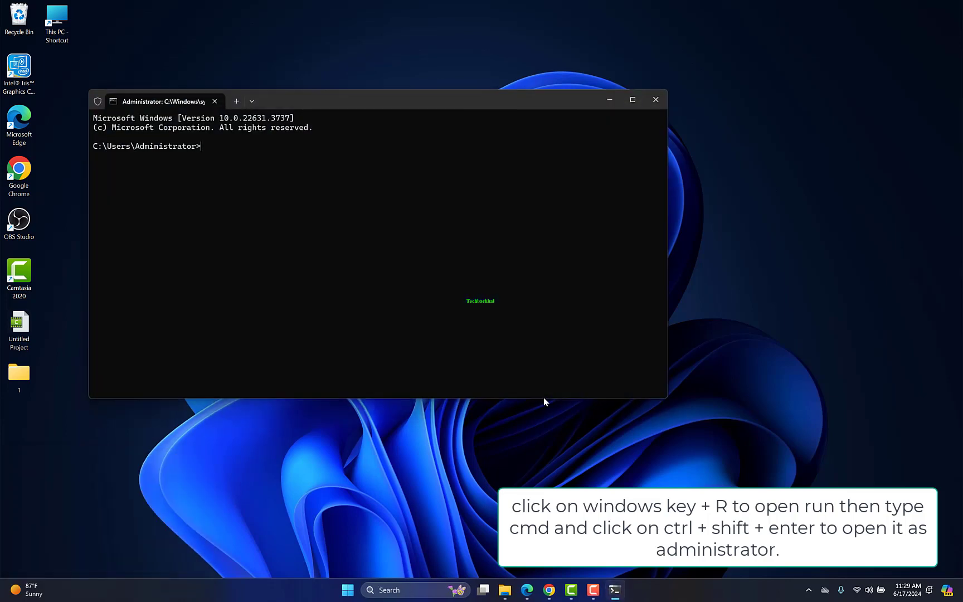
type("sfc /")
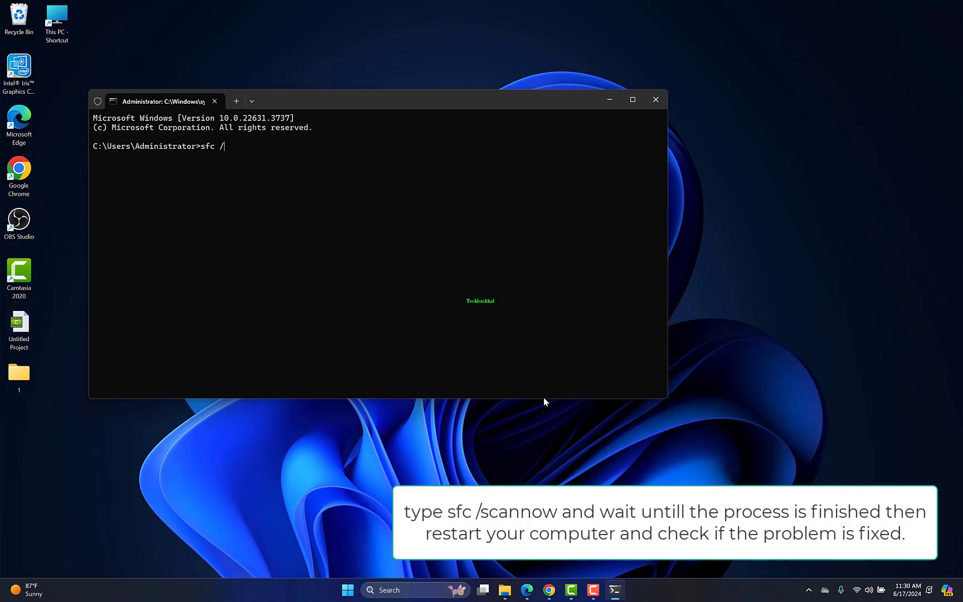